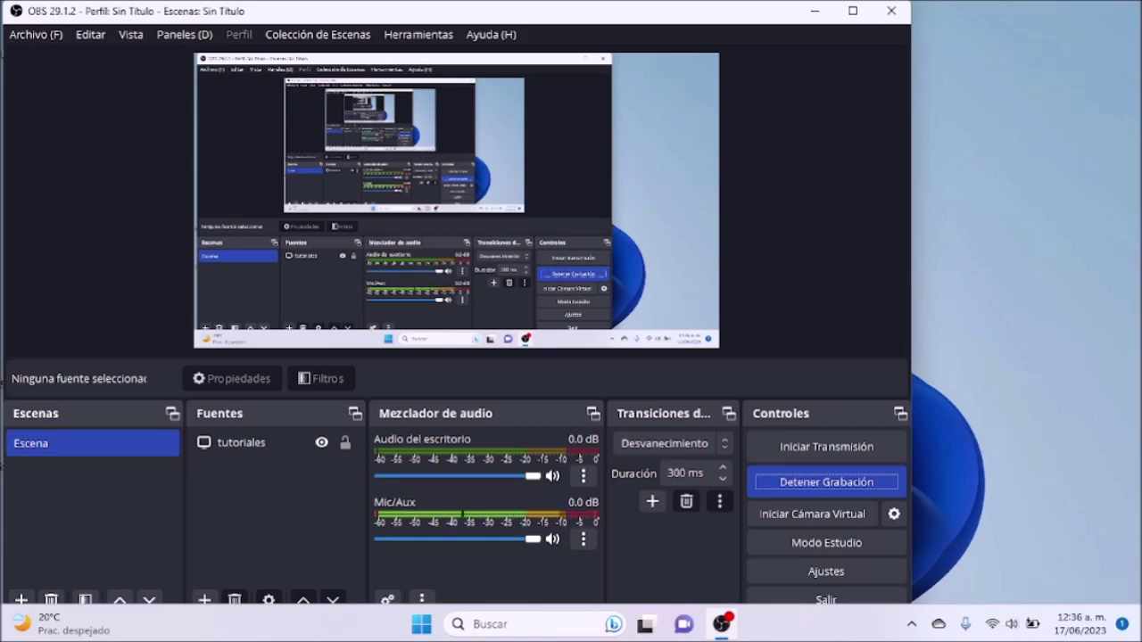
Open Windows Settings (Configuración) and go to the Almacenamiento page of the Sistema section.
key("super+i")
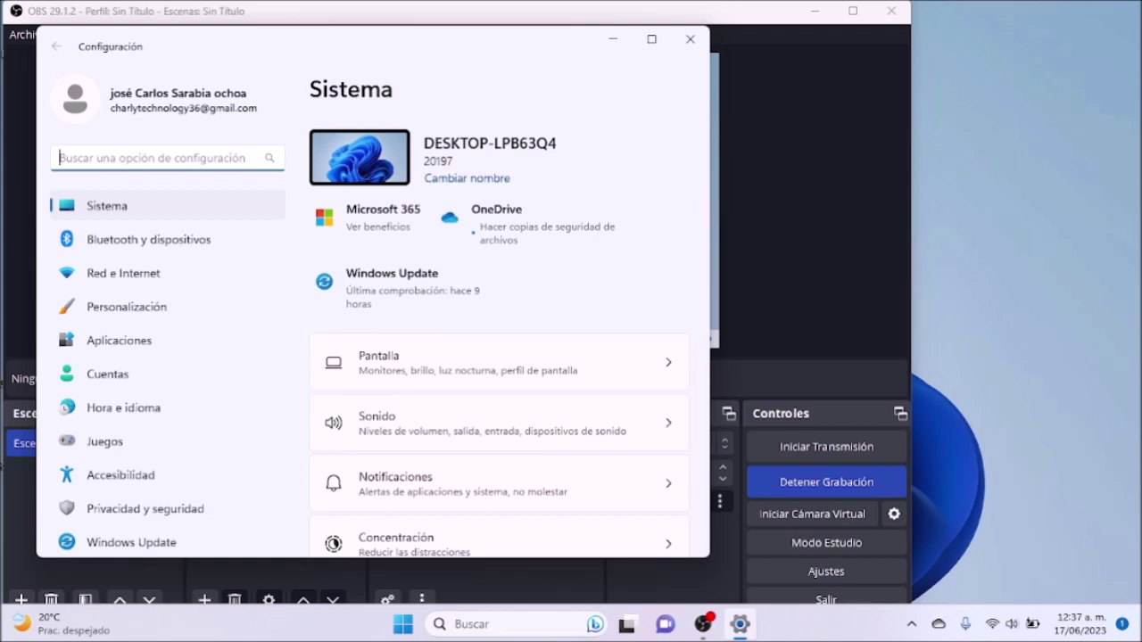
key("Tab")
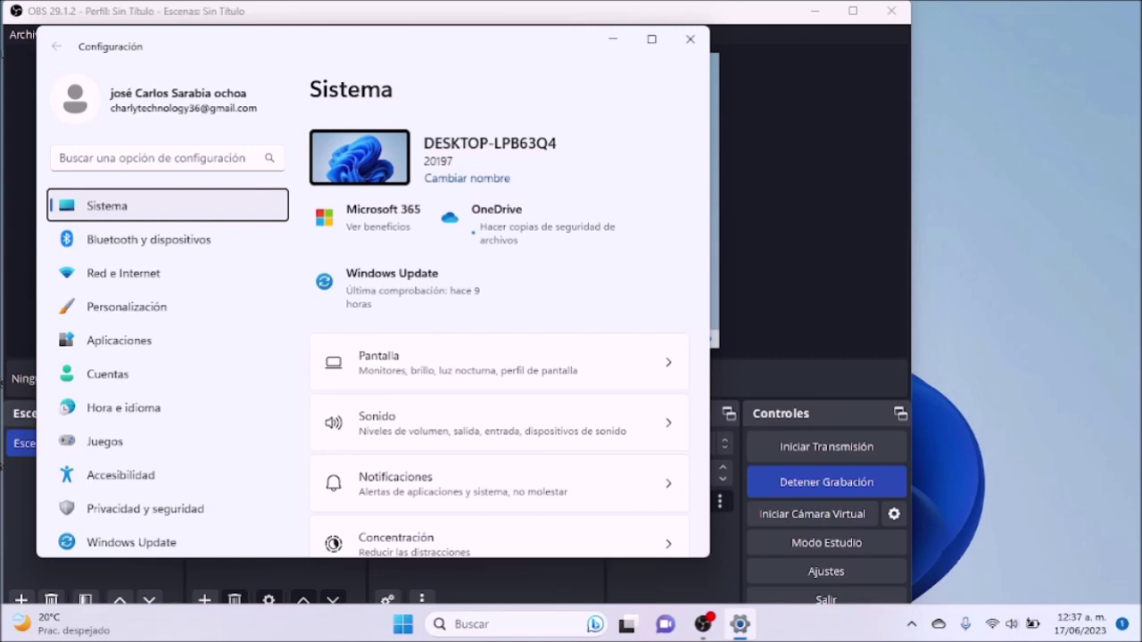
key("Tab")
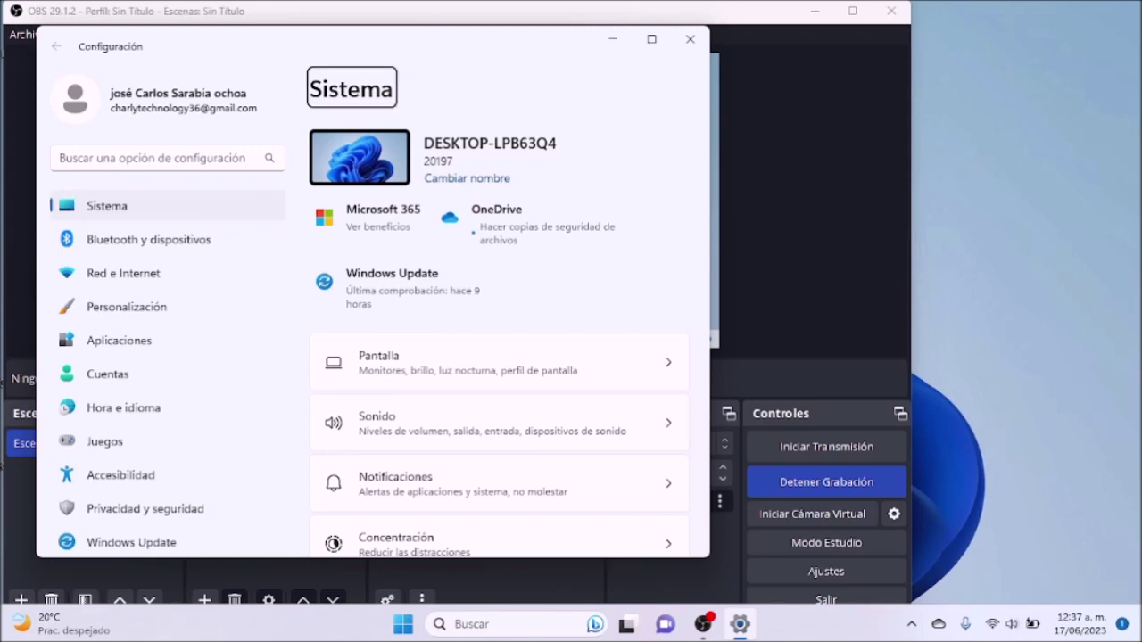
key("Tab")
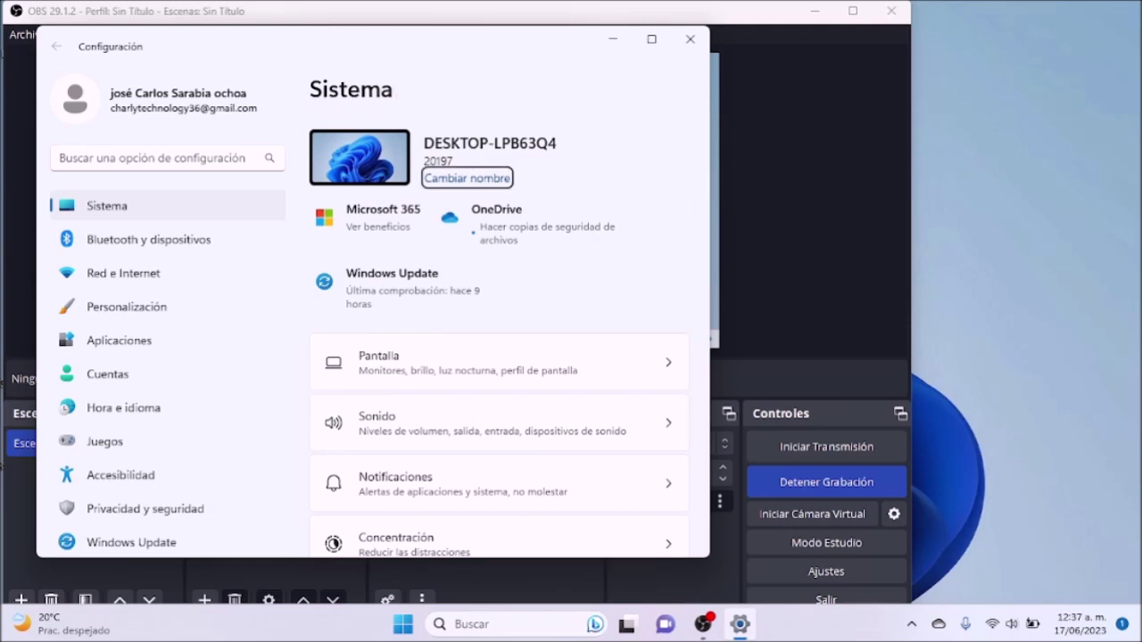
key("Tab")
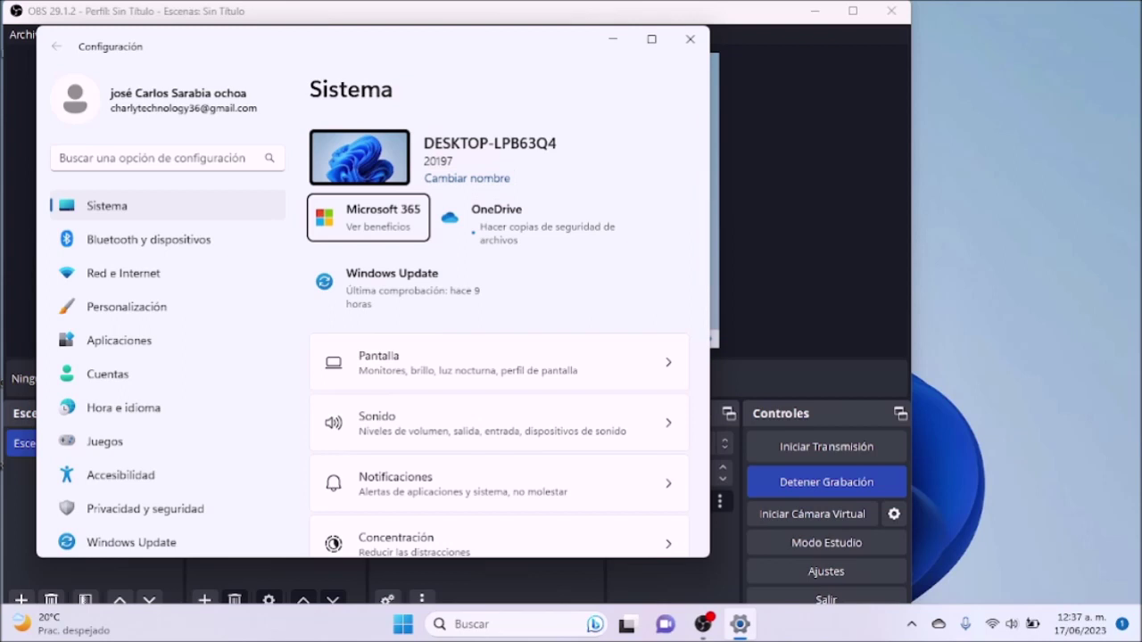
key("Tab")
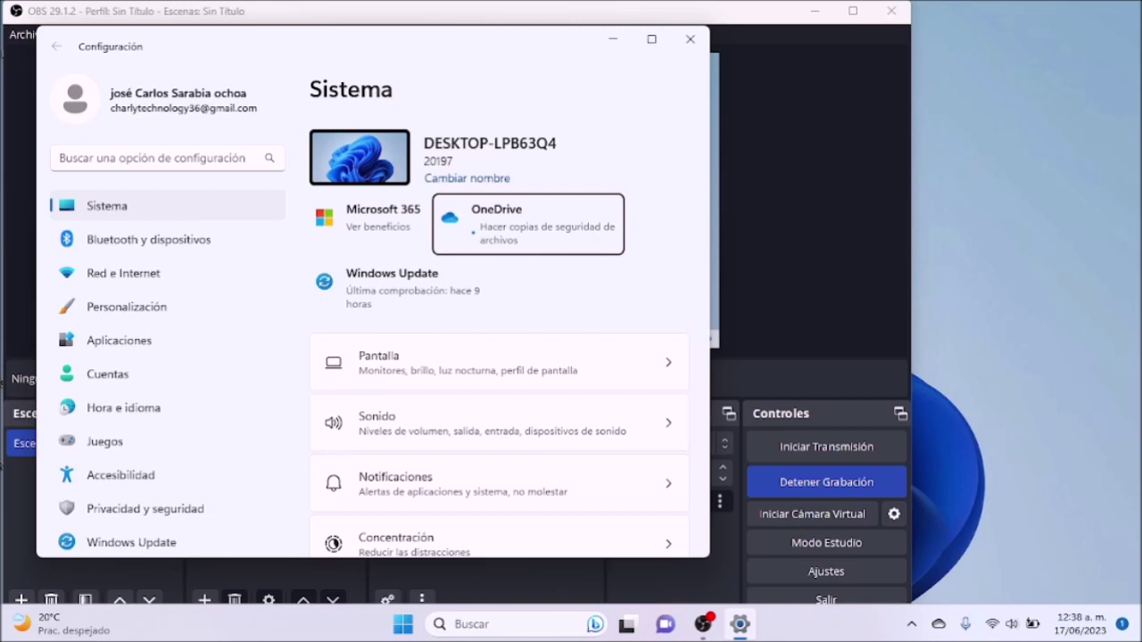
key("Tab")
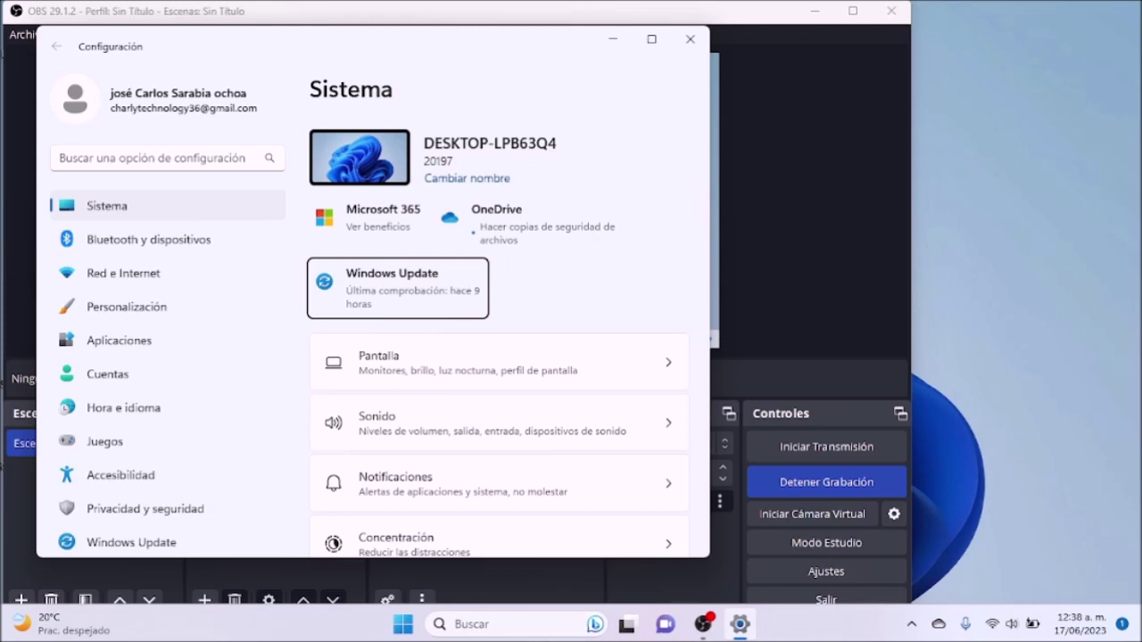
key("Tab")
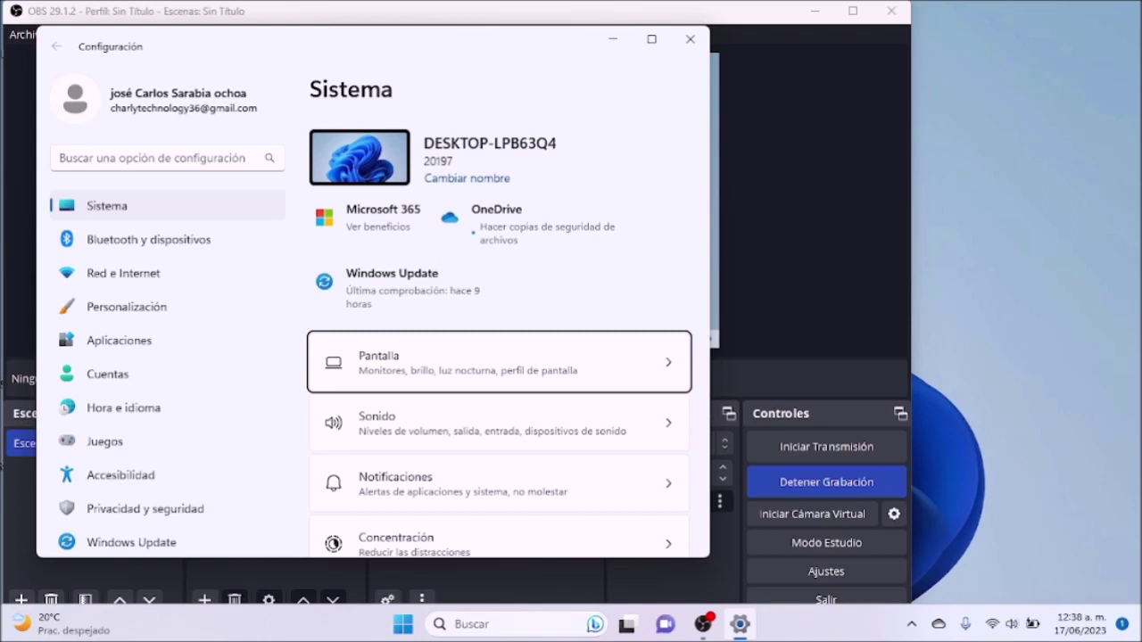
key("Down")
key("Down")
key("Down")
key("Down")
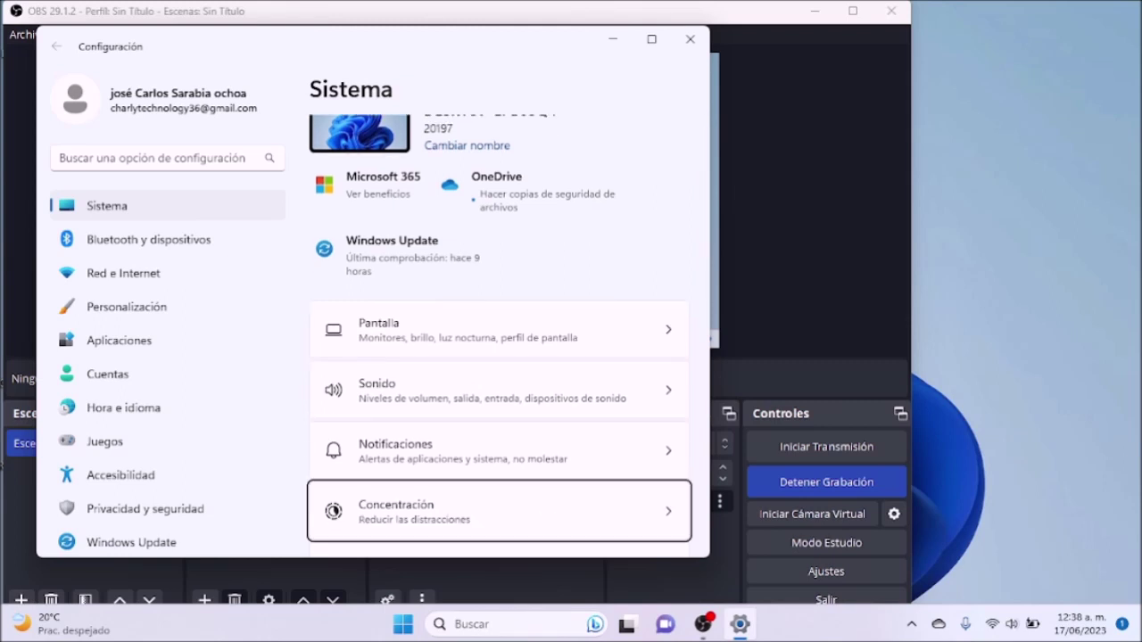
key("Down")
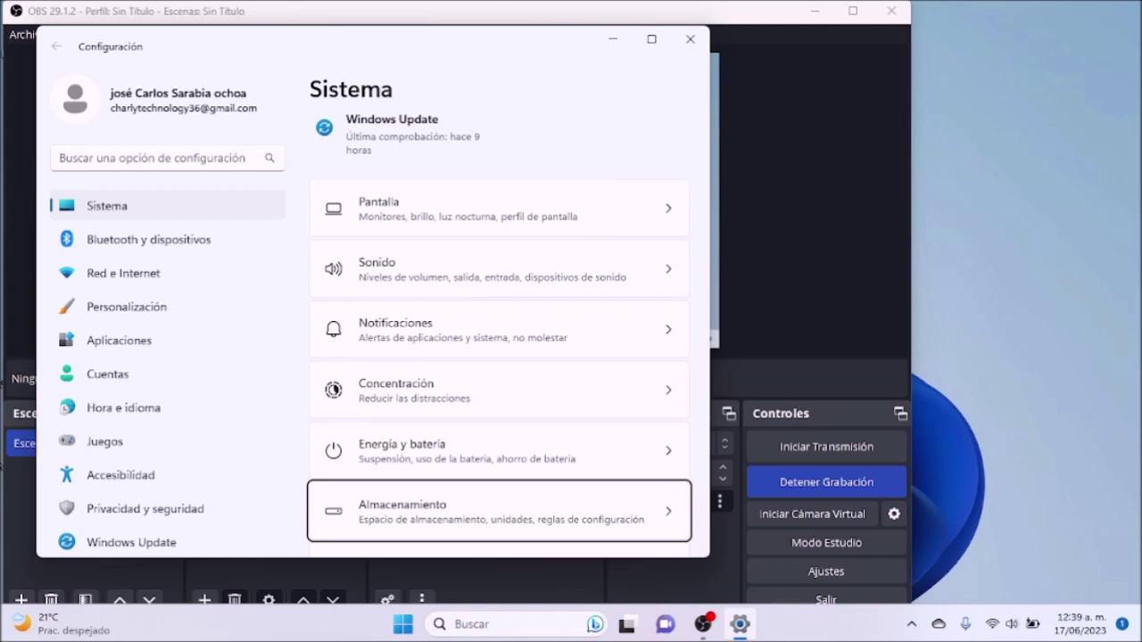
key("Return")
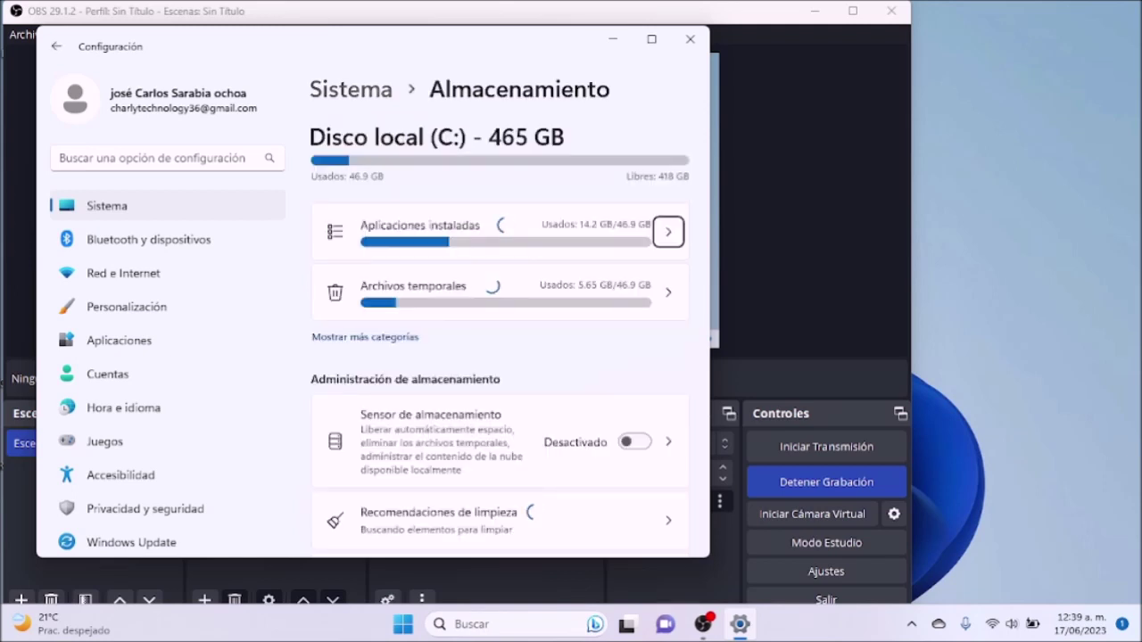
Turn on Sensor de almacenamiento and open its detailed cleanup settings.
key("Tab")
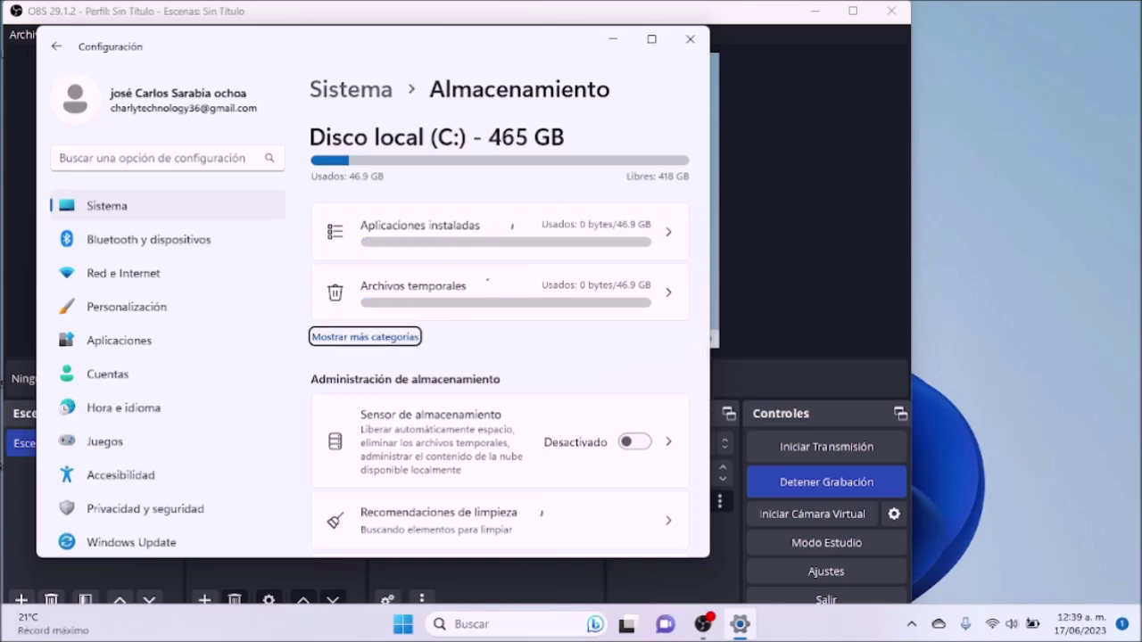
key("Tab")
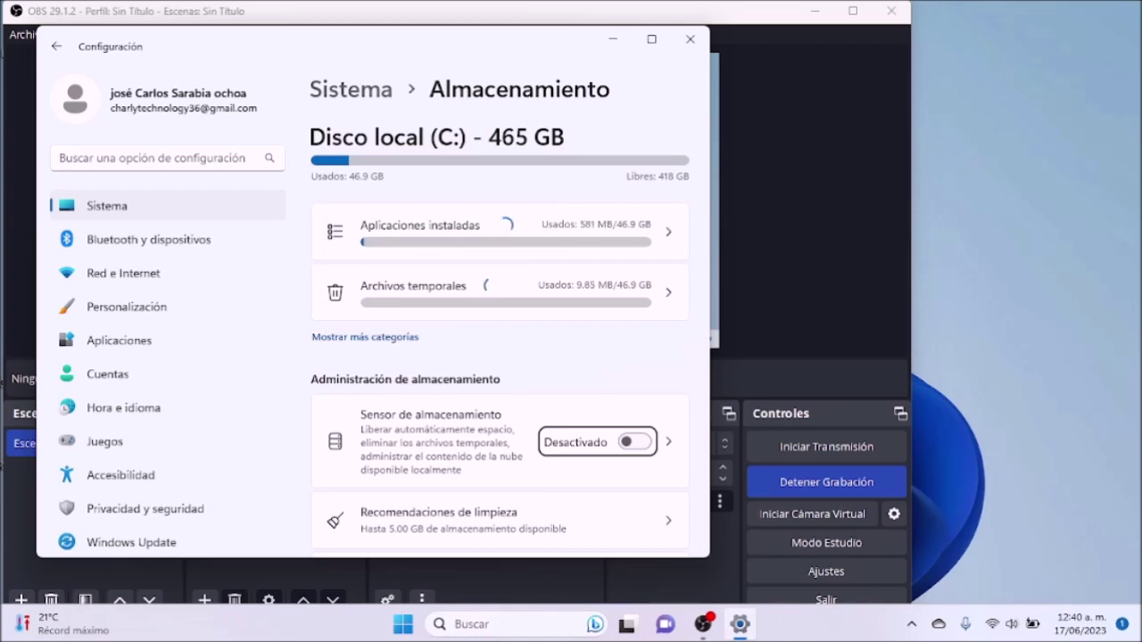
key("space")
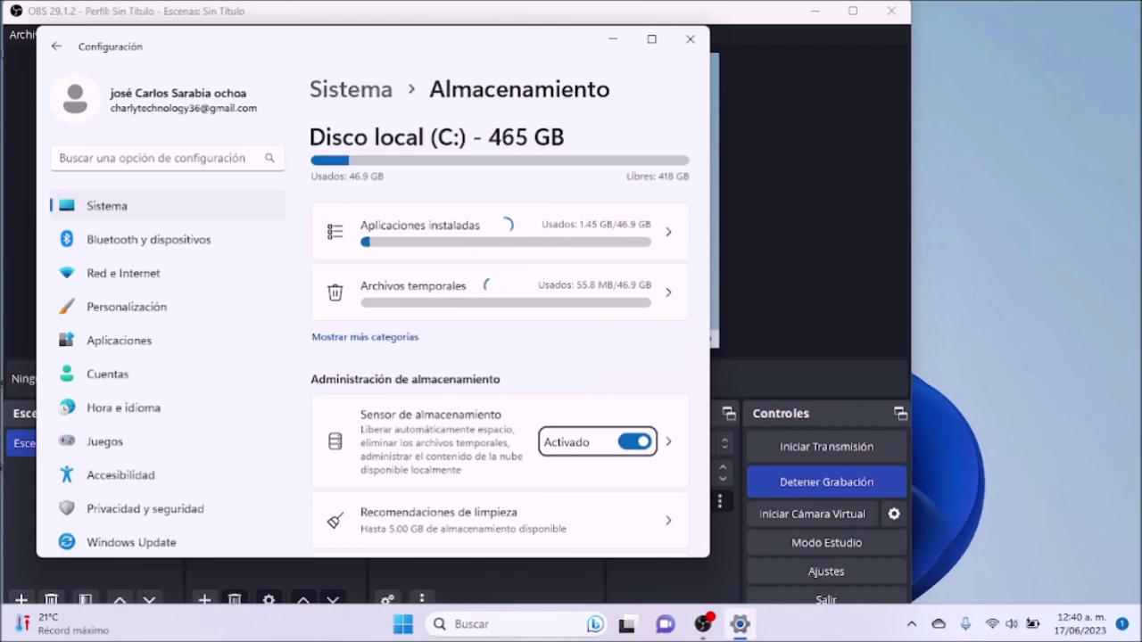
key("Tab")
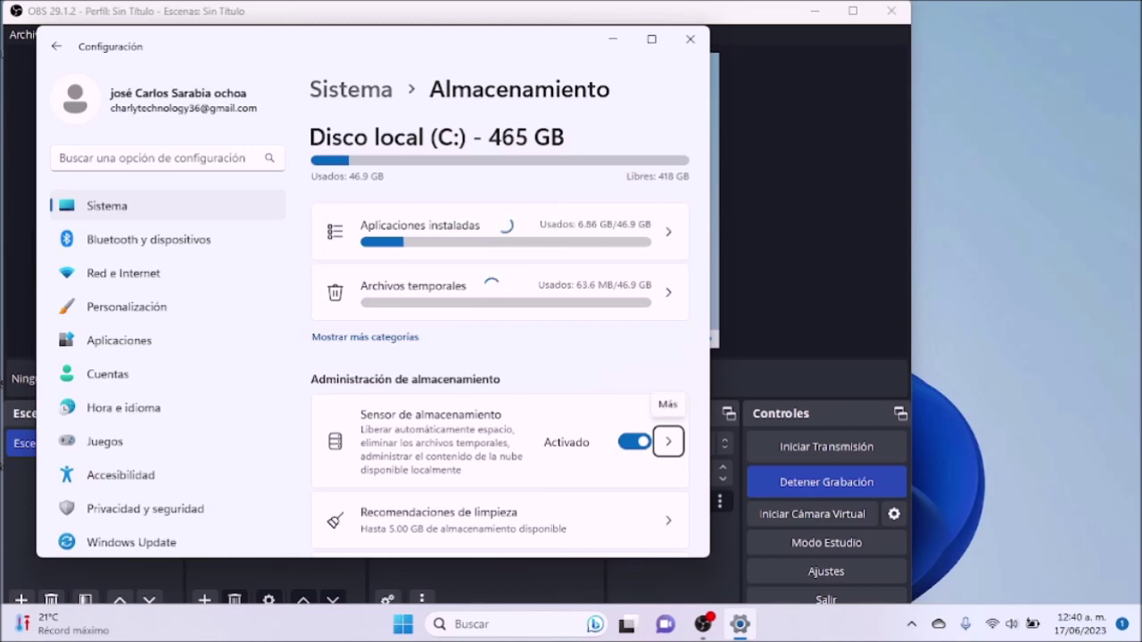
key("Return")
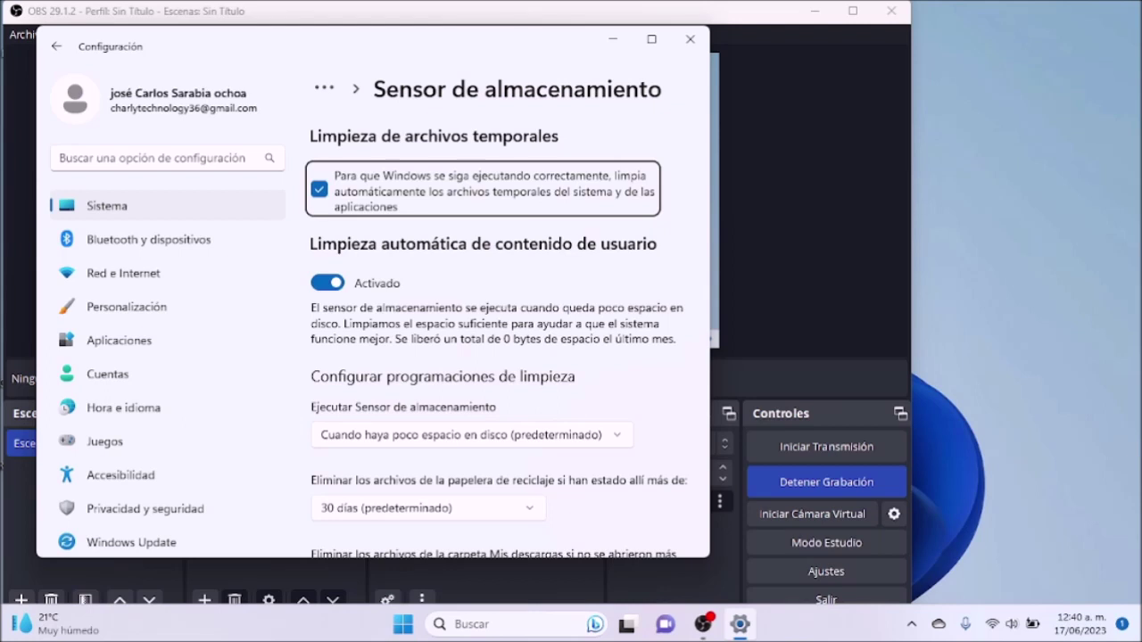
Schedule Sensor de almacenamiento to run Cada semana and delete recycle bin files older than 14 días.
key("Tab")
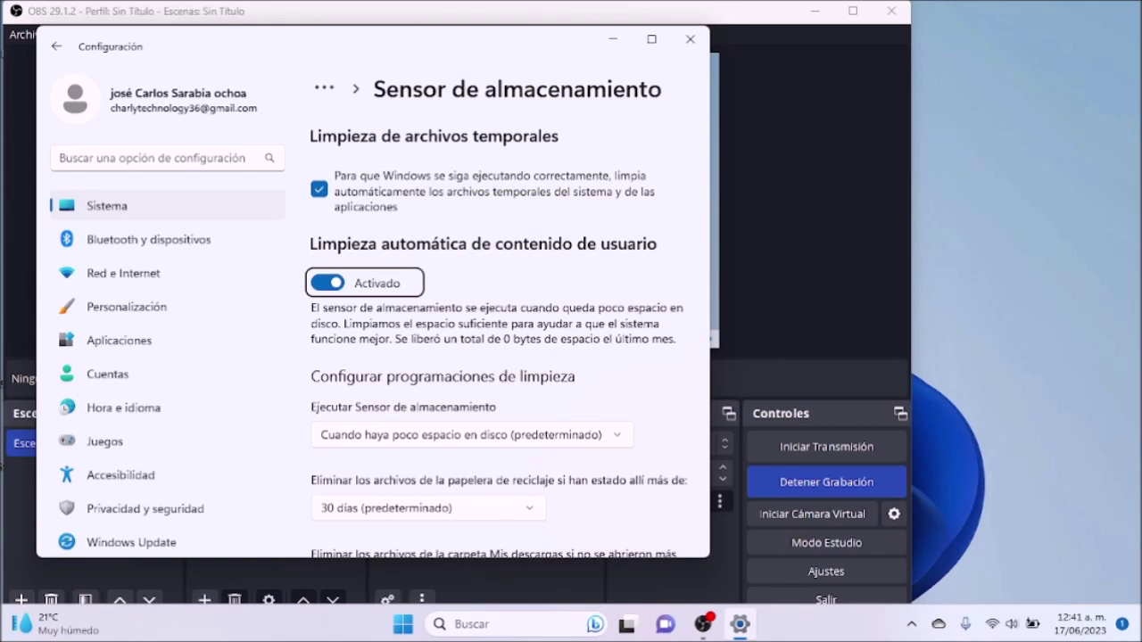
key("Tab")
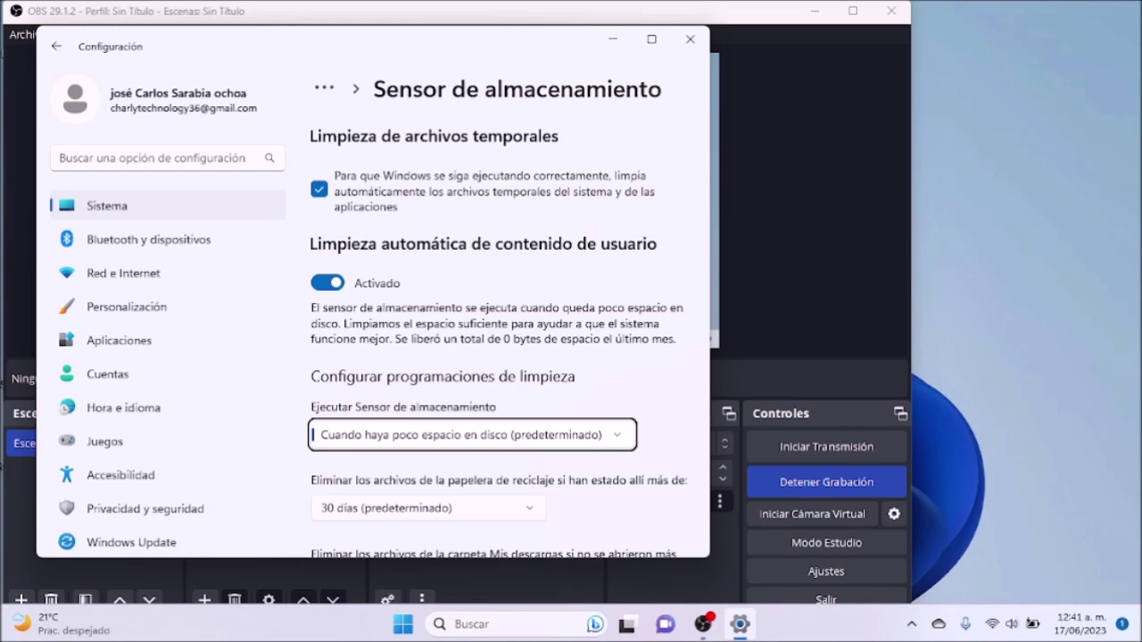
key("Up")
key("Up")
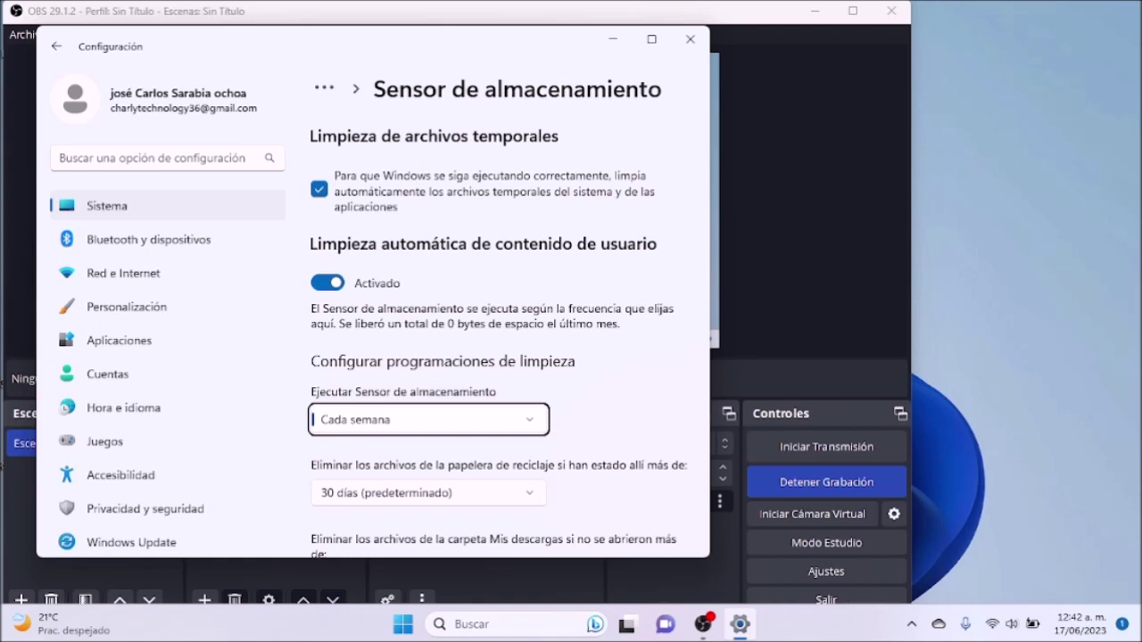
key("Tab")
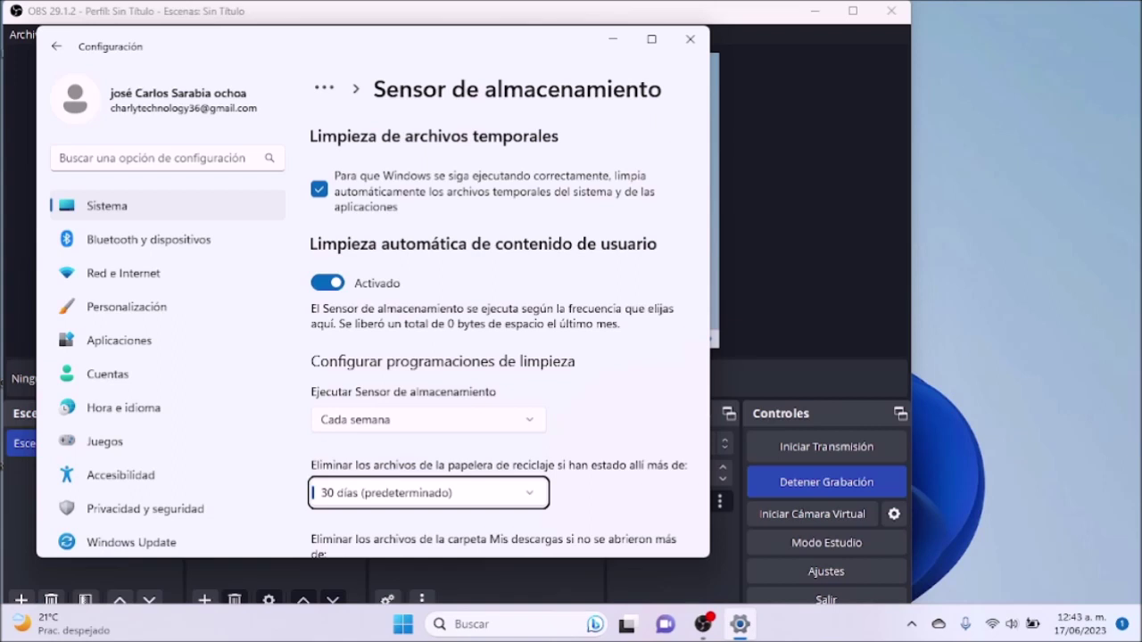
key("Up")
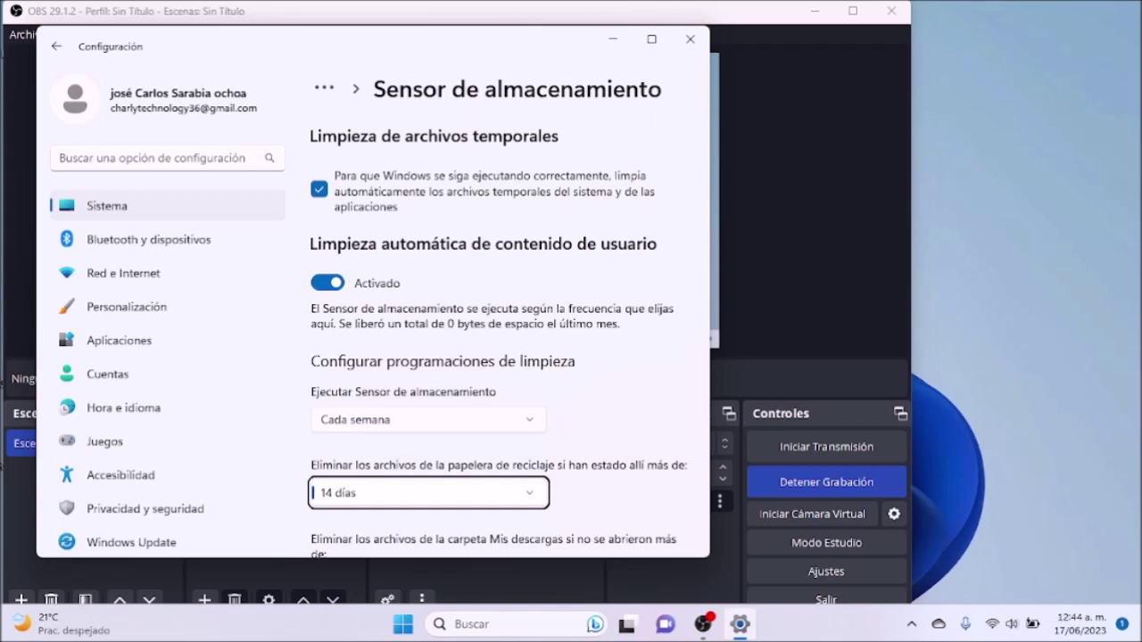
Run Sensor de almacenamiento immediately, keeping the default options for the downloads folder and cloud content.
key("Tab")
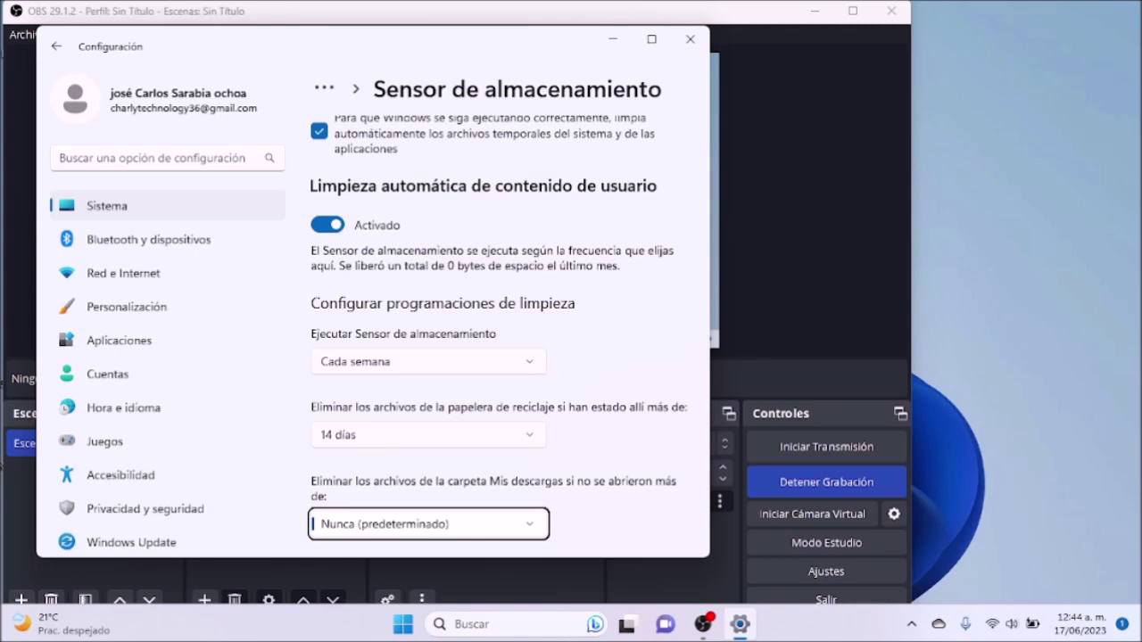
key("Tab")
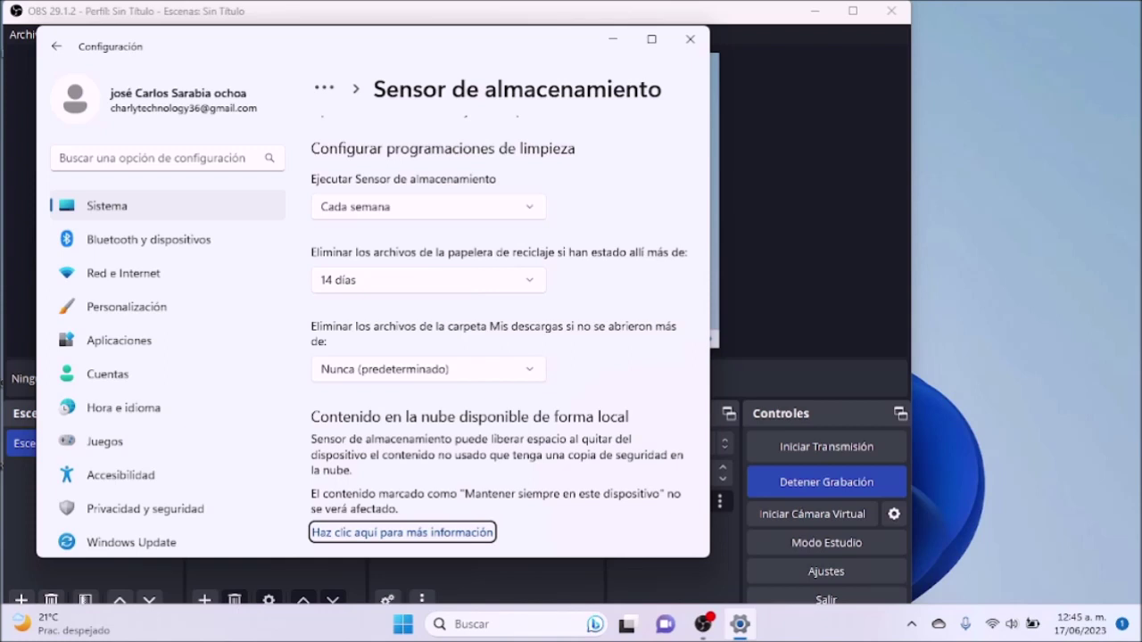
key("Tab")
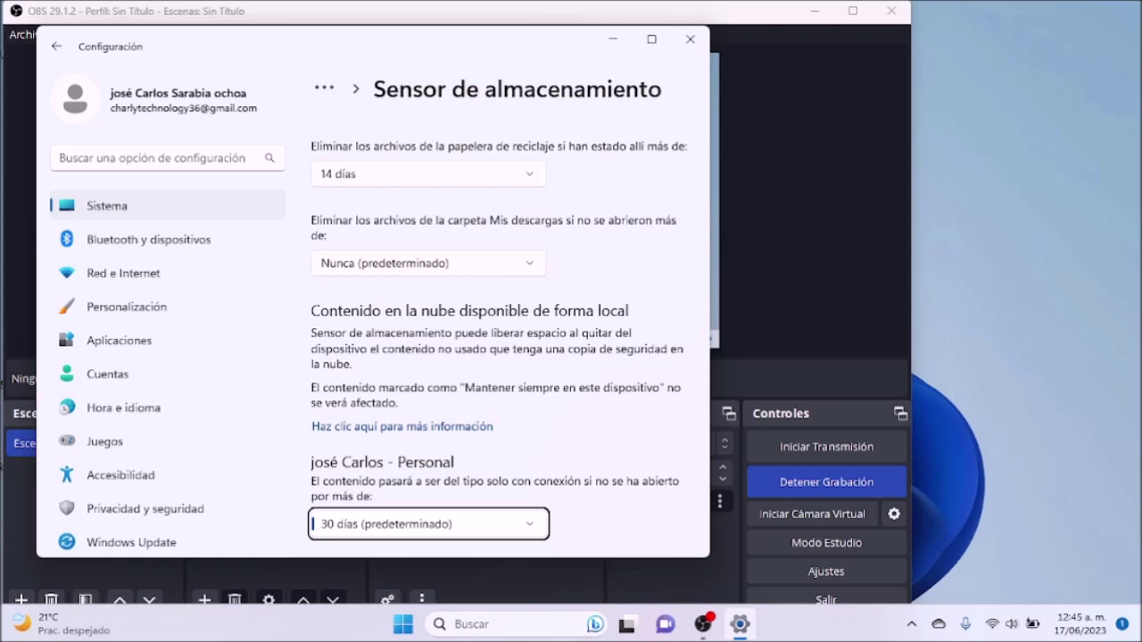
key("Tab")
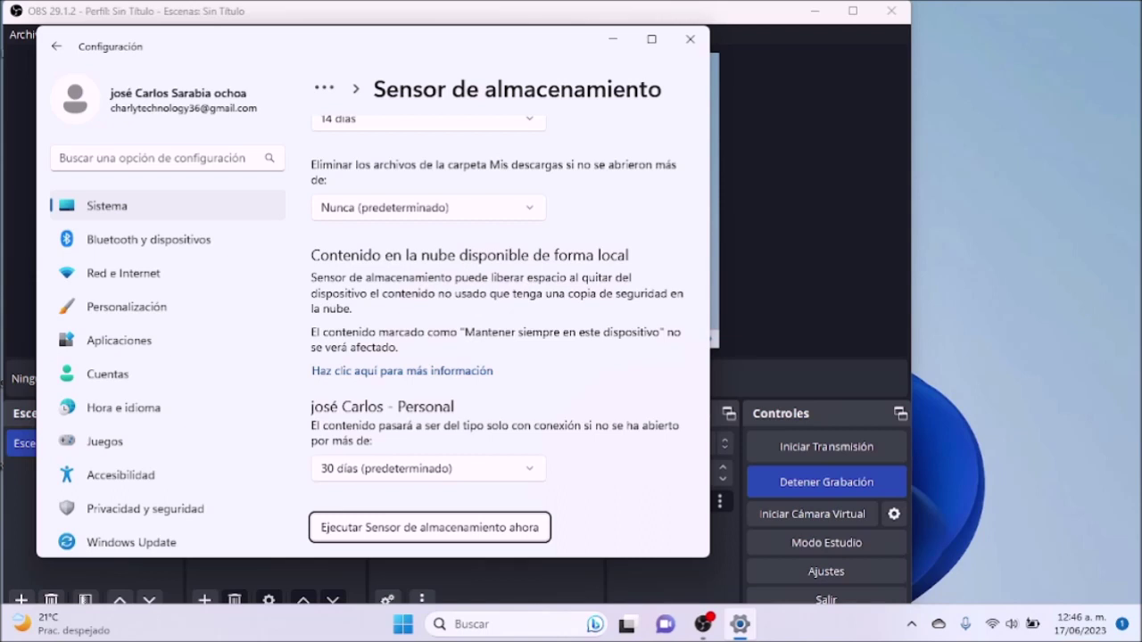
key("Return")
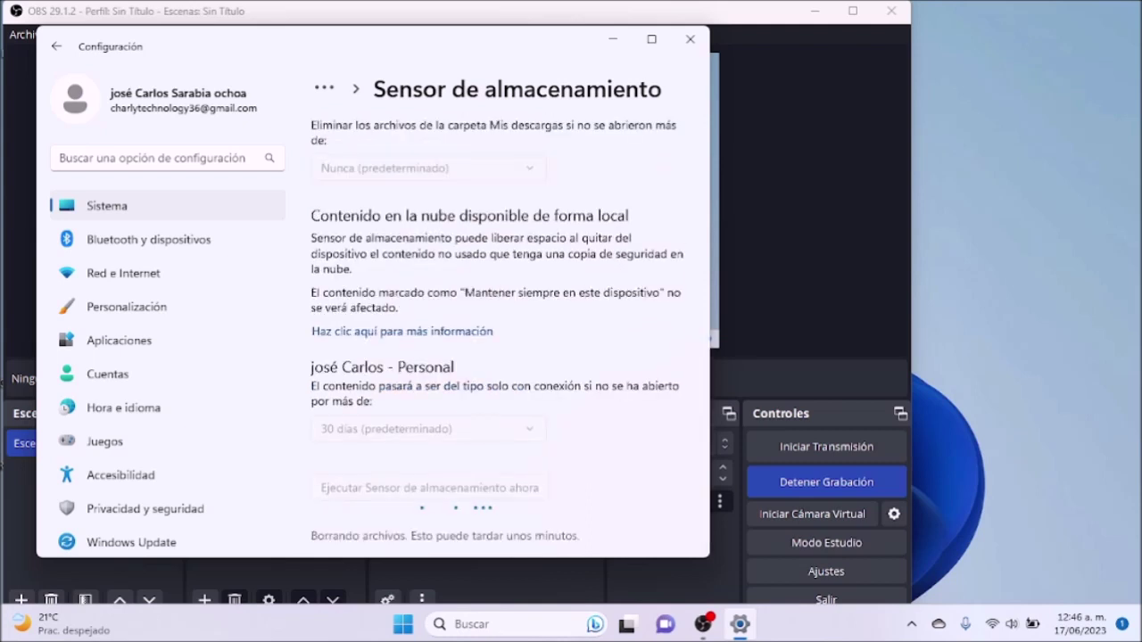